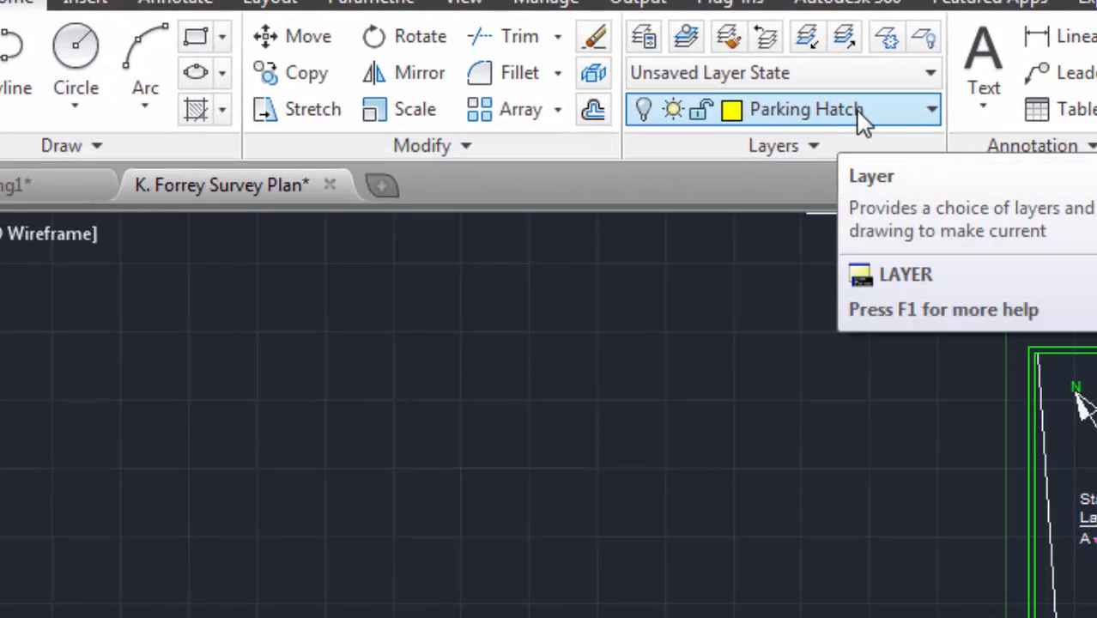
Step: Turn the Existing Building layer off and back on in the survey plan drawing
left_click(934, 115)
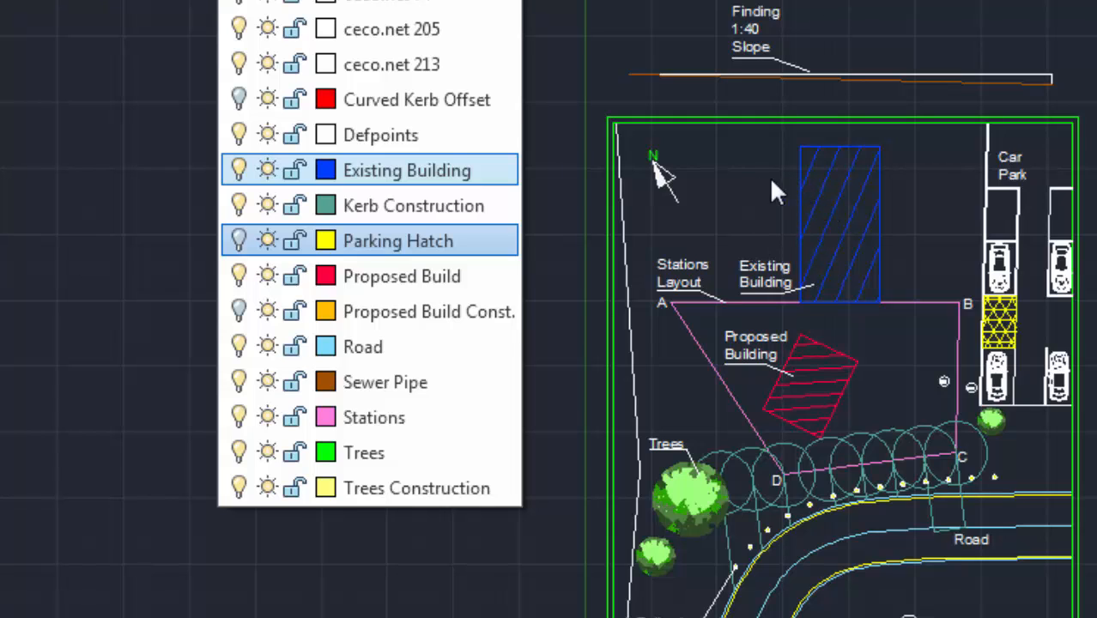
left_click(239, 170)
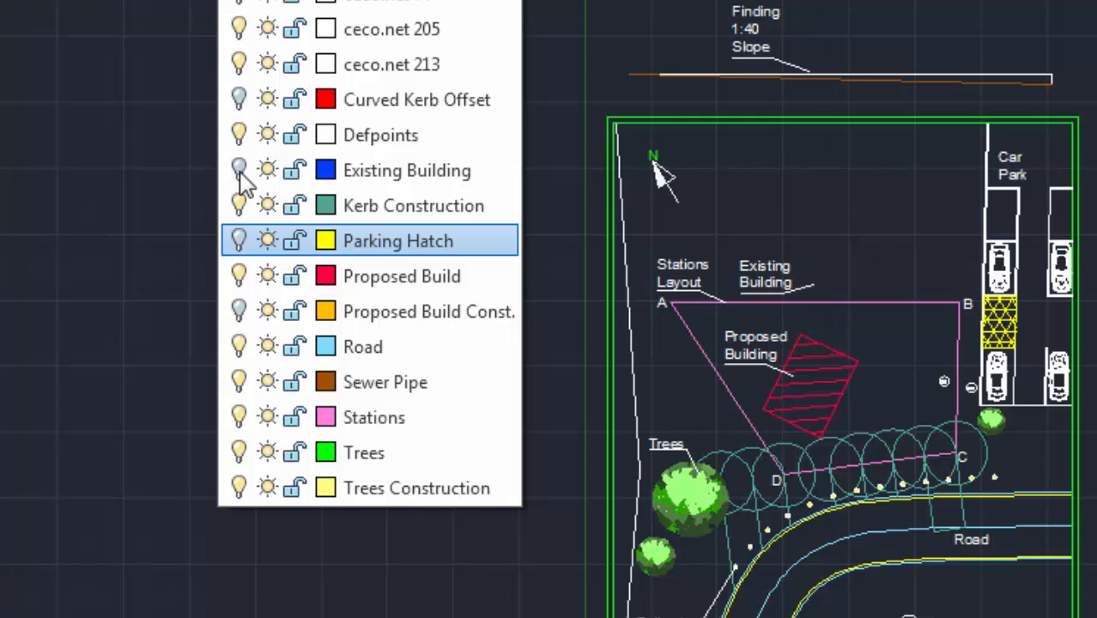
left_click(239, 170)
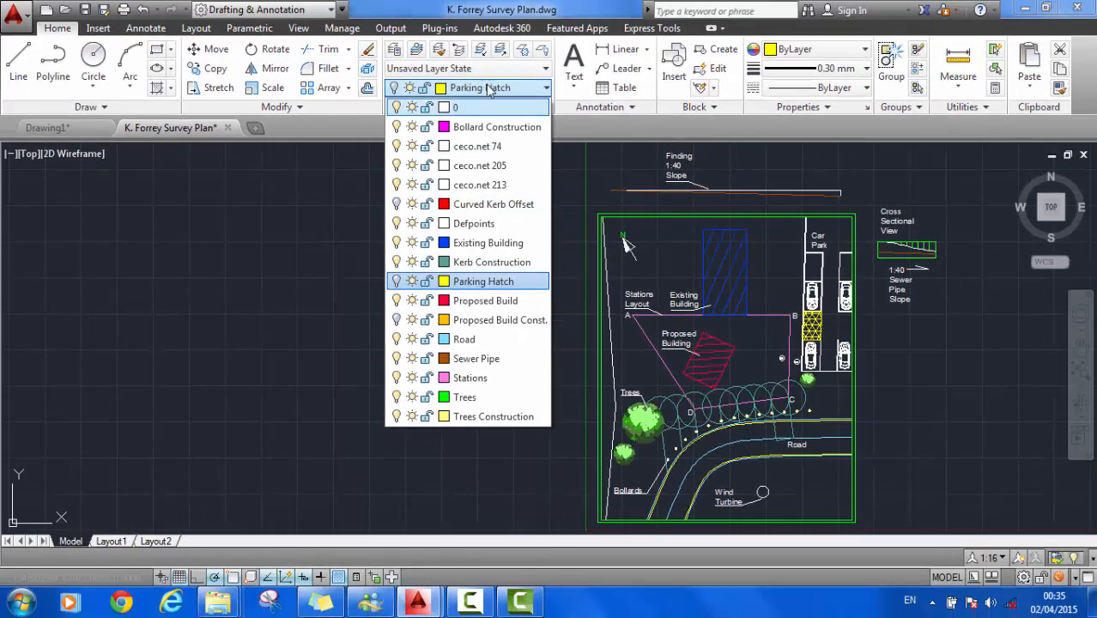
left_click(488, 89)
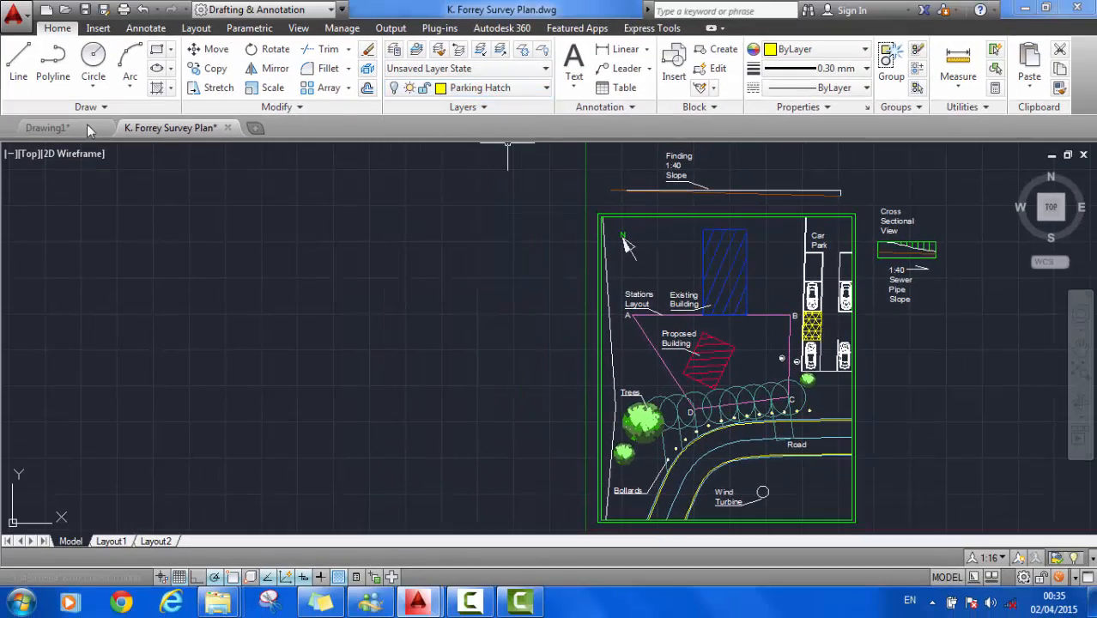
Step: Switch to Drawing1 and create a new layer named Outer Border
left_click(30, 128)
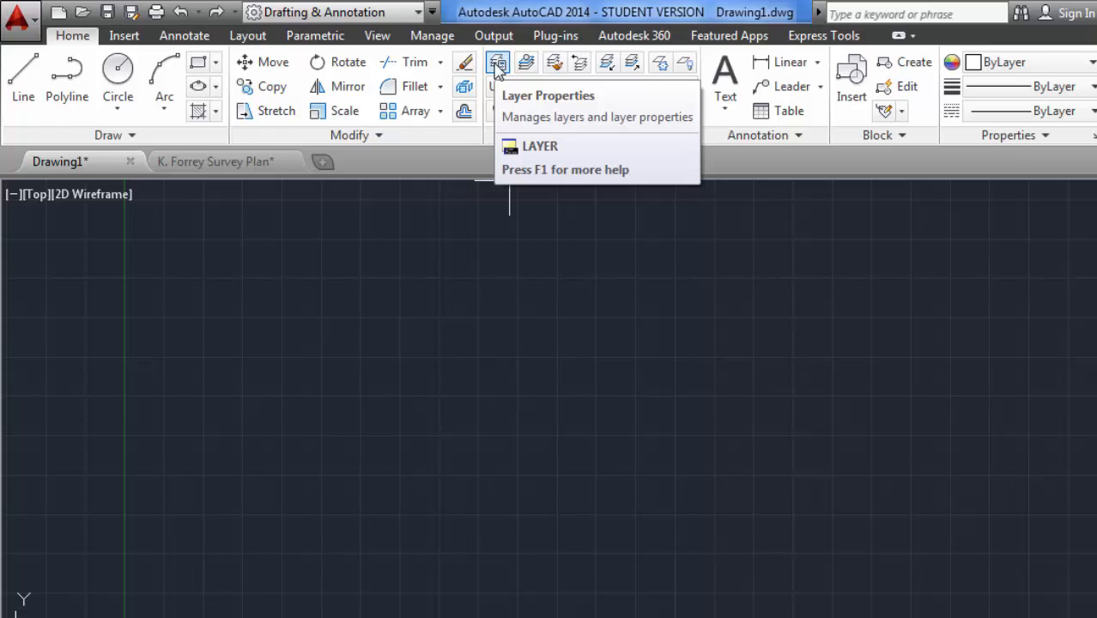
left_click(497, 65)
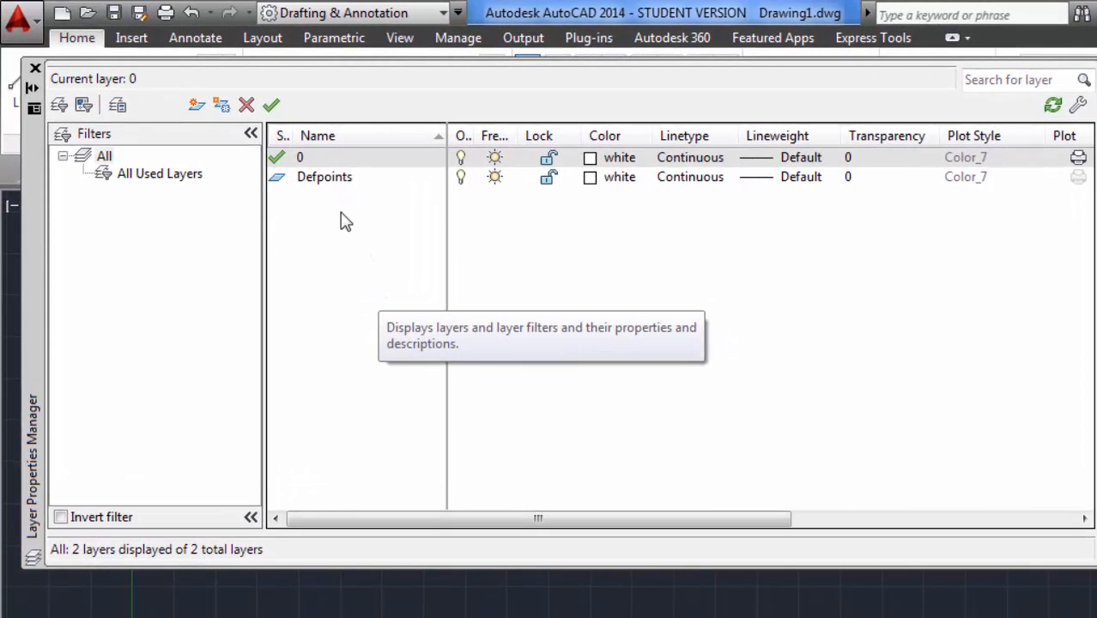
right_click(306, 244)
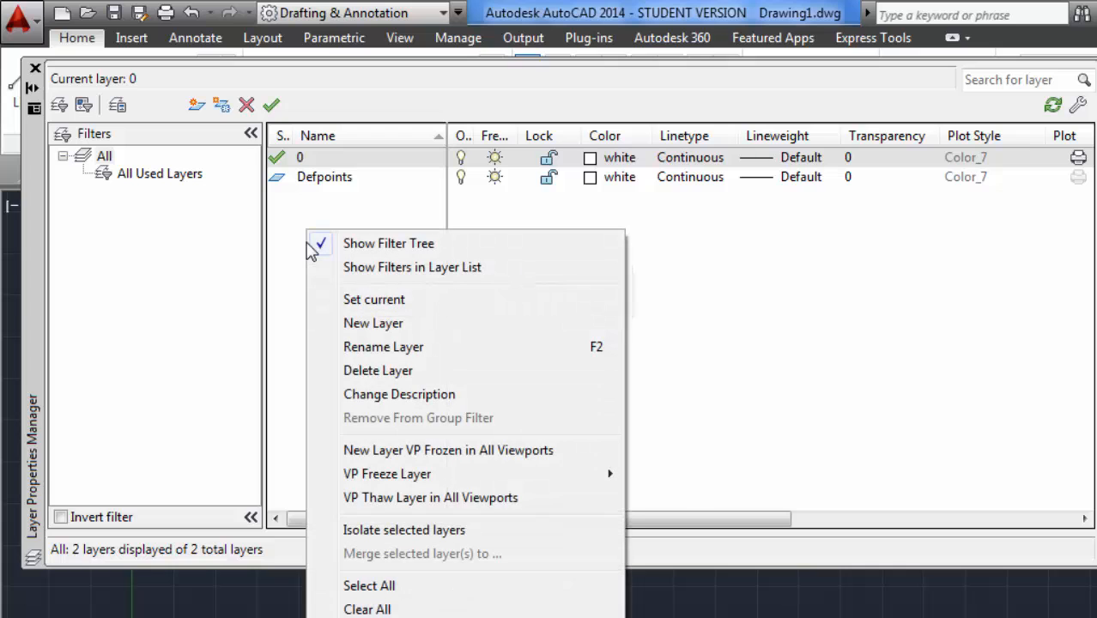
left_click(371, 324)
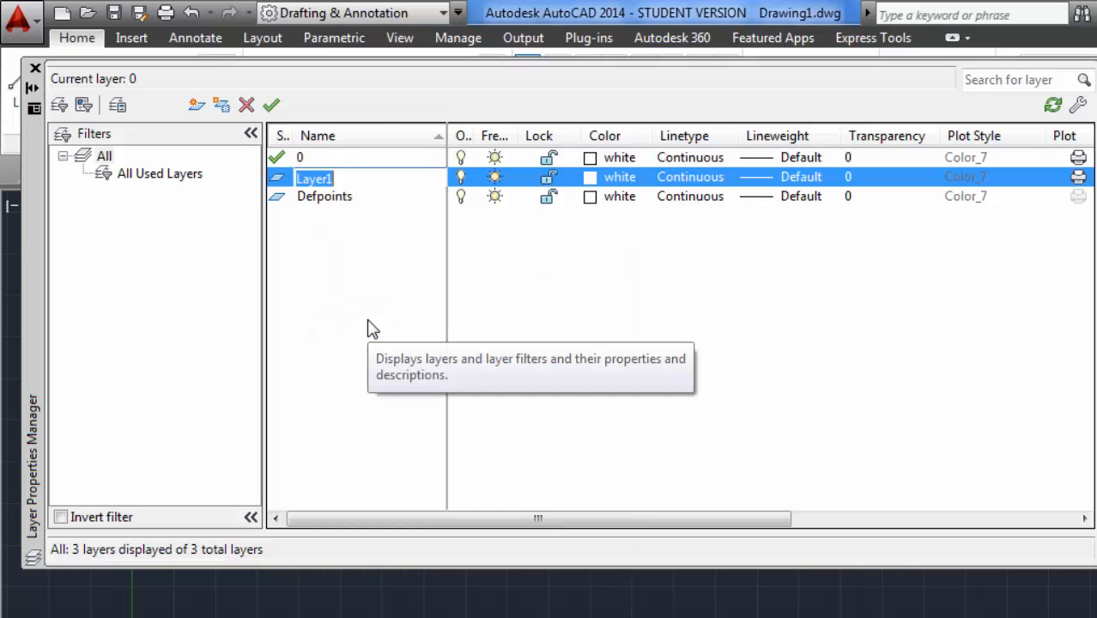
type("Outer")
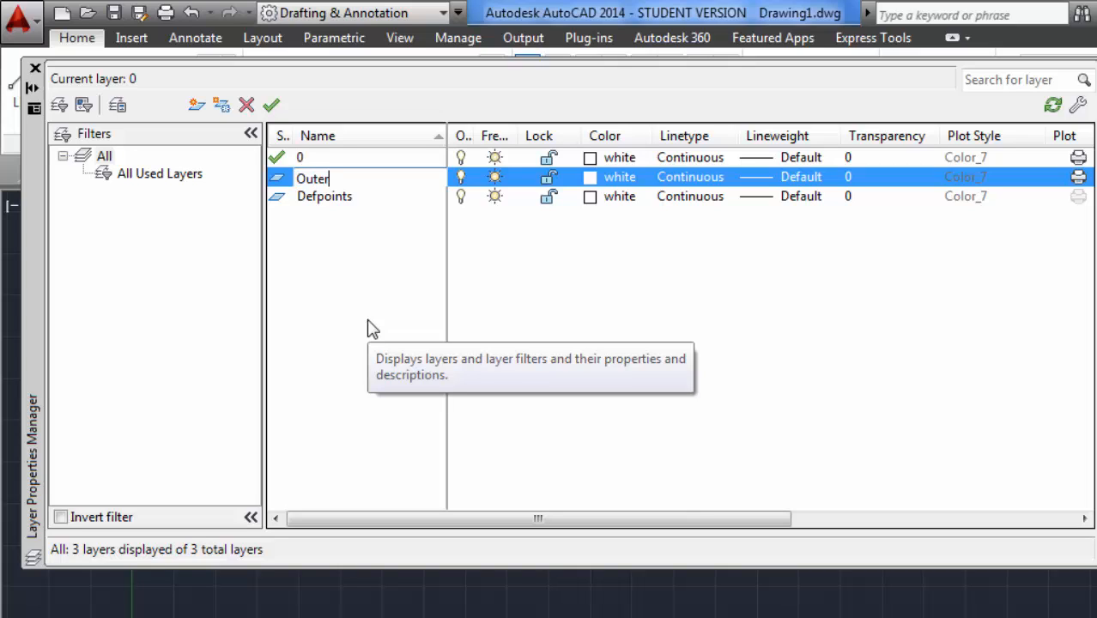
type(" Border")
Step: Set the Outer Border layer's colour to red, index 10
left_click(590, 179)
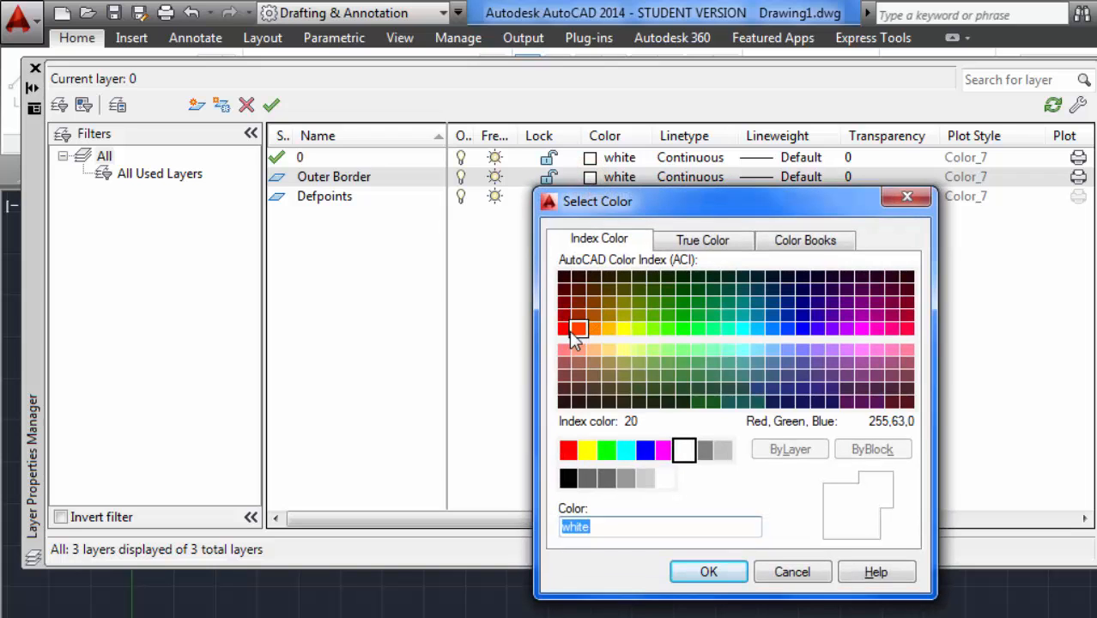
left_click(565, 331)
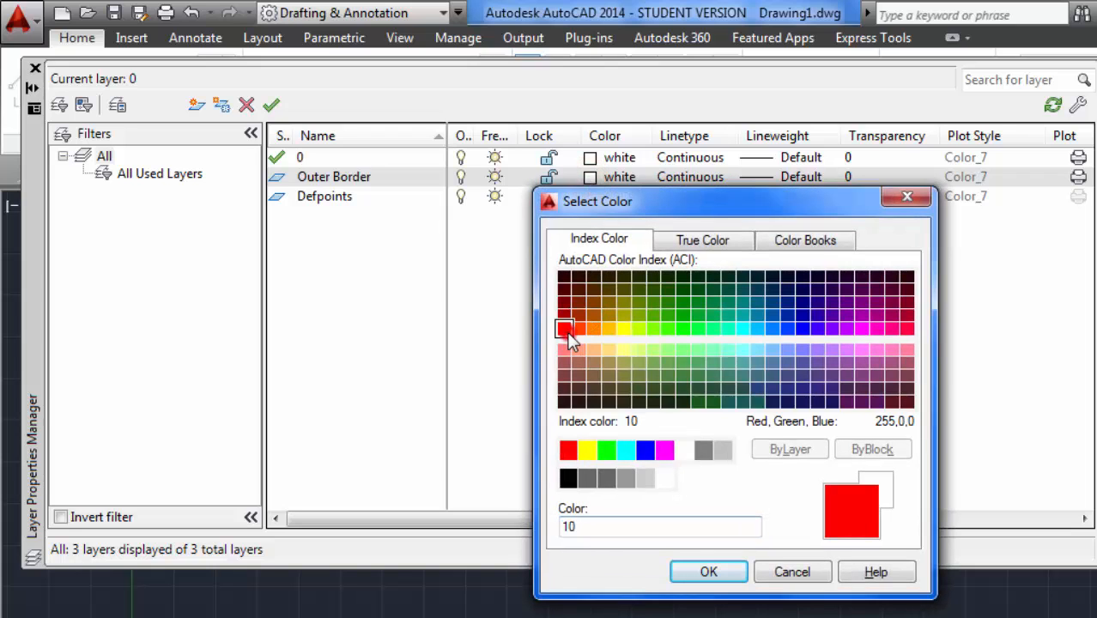
left_click(702, 574)
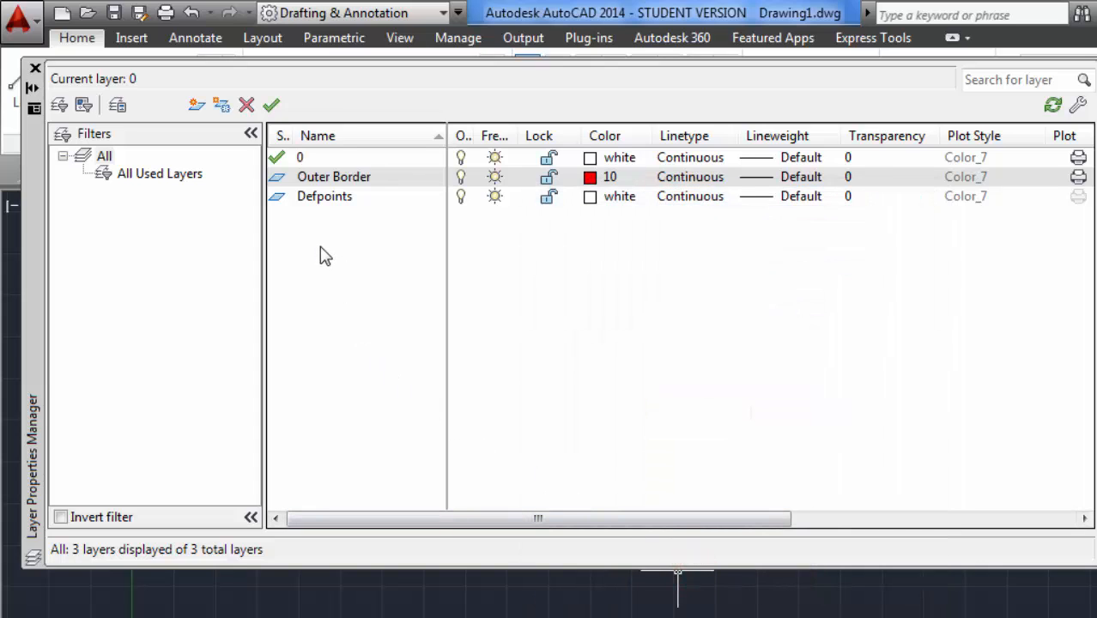
Step: Create another new layer named Inner Border
left_click(198, 106)
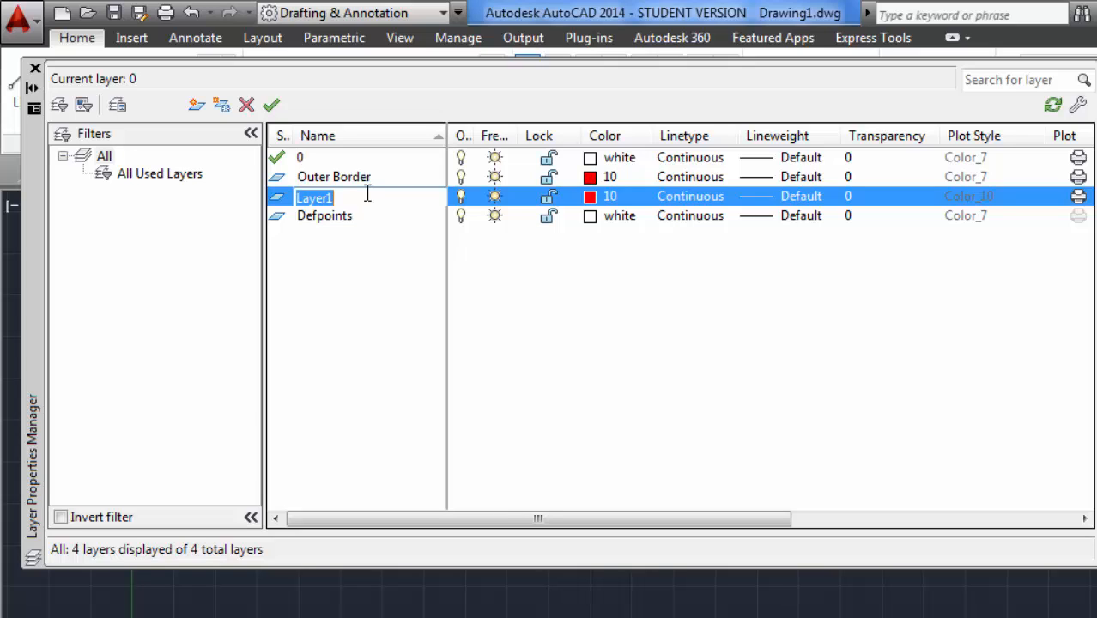
type("Inner ")
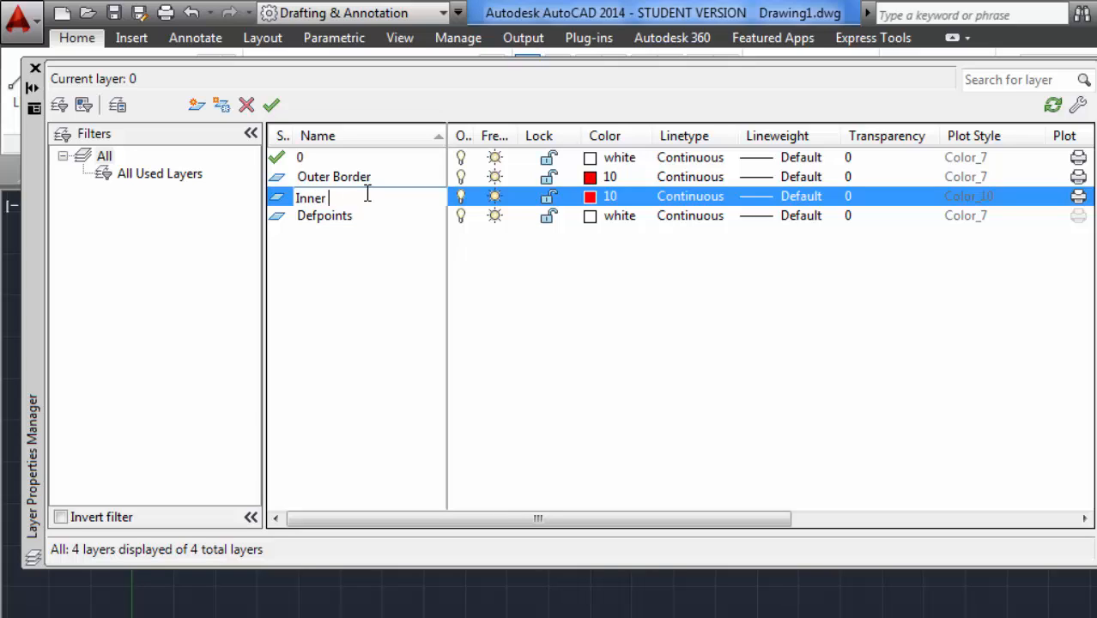
type("Boredr")
key("BackSpace")
key("BackSpace")
key("BackSpace")
type("der")
key("Return")
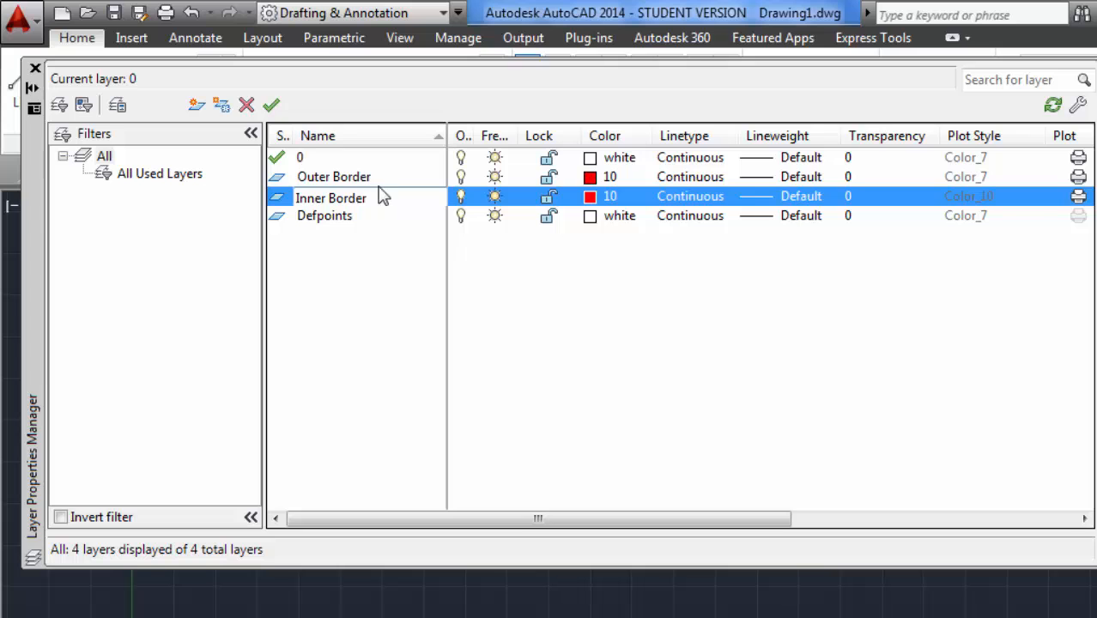
Step: Set the Inner Border layer's colour to green, index 80, and make it the current layer
left_click(590, 197)
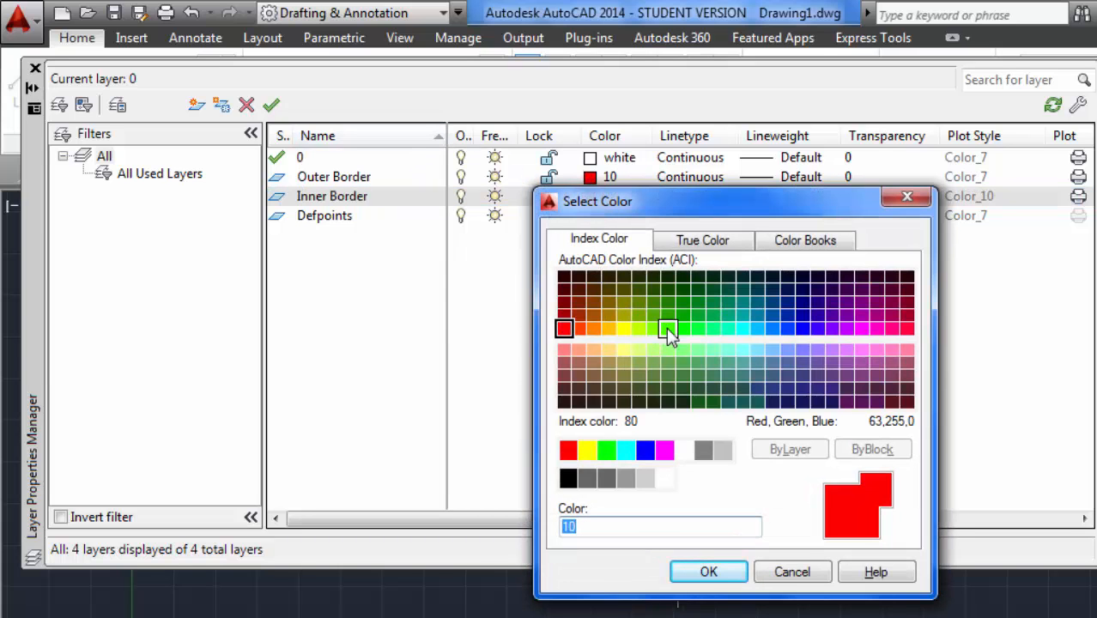
left_click(666, 329)
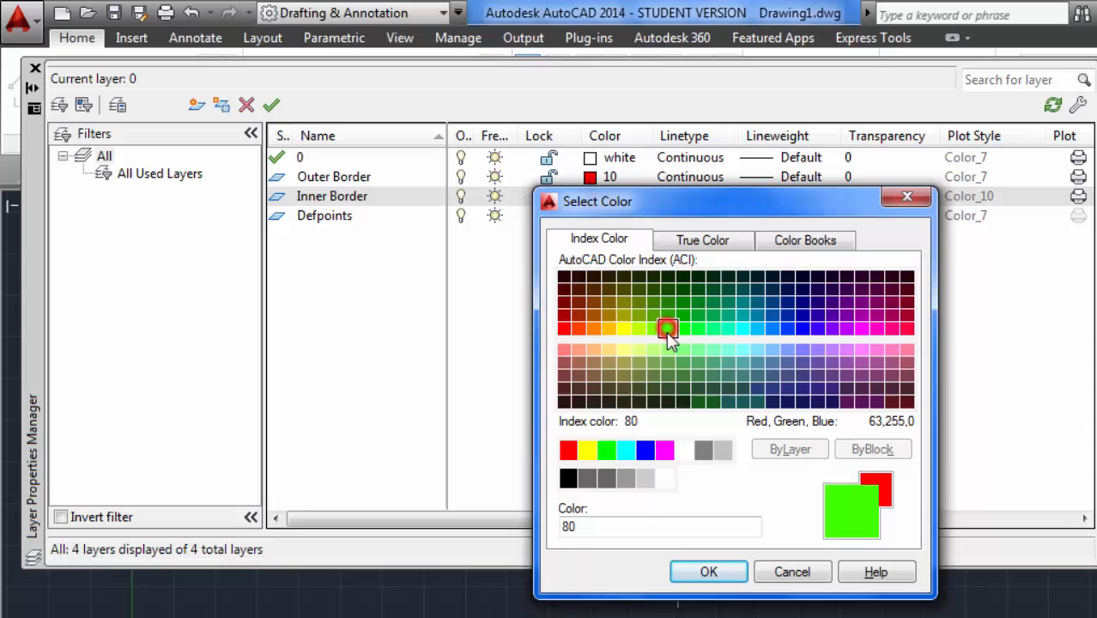
left_click(708, 573)
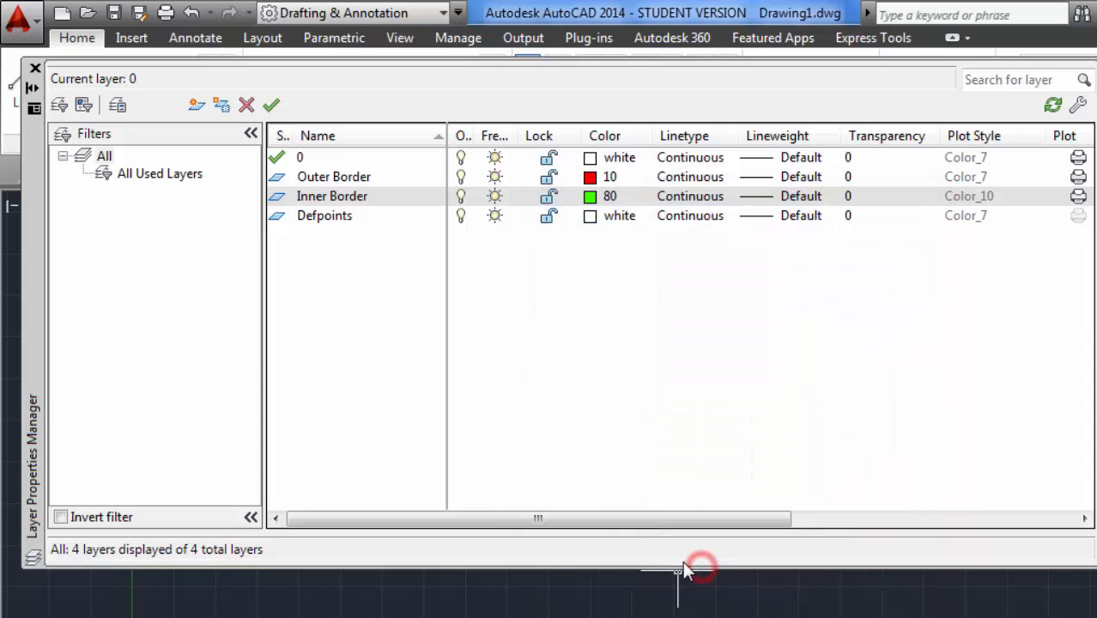
left_click(271, 106)
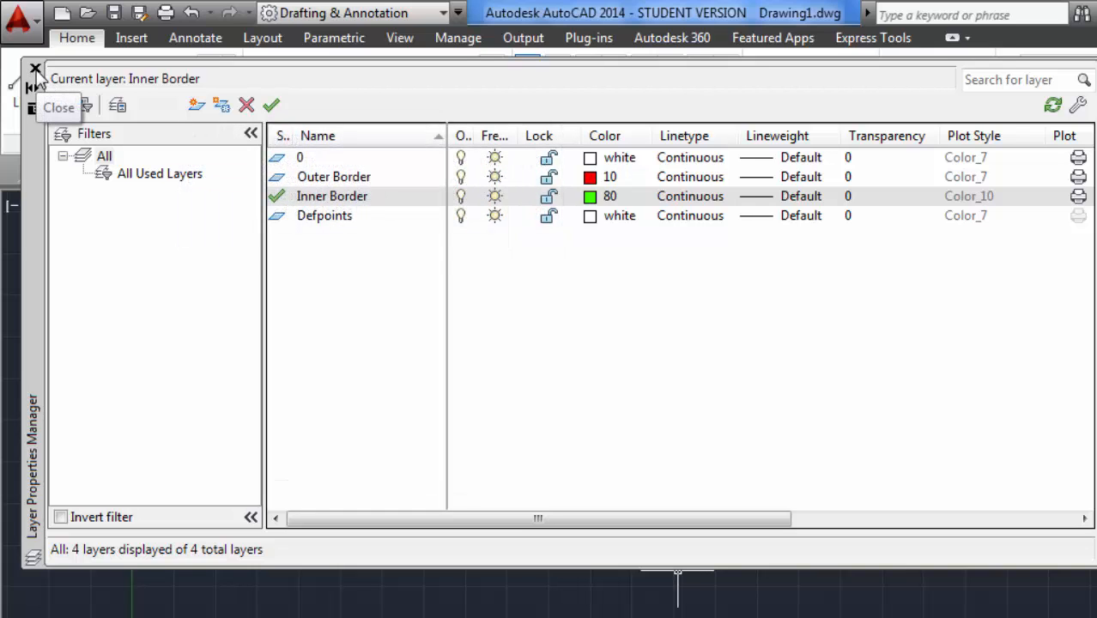
left_click(34, 69)
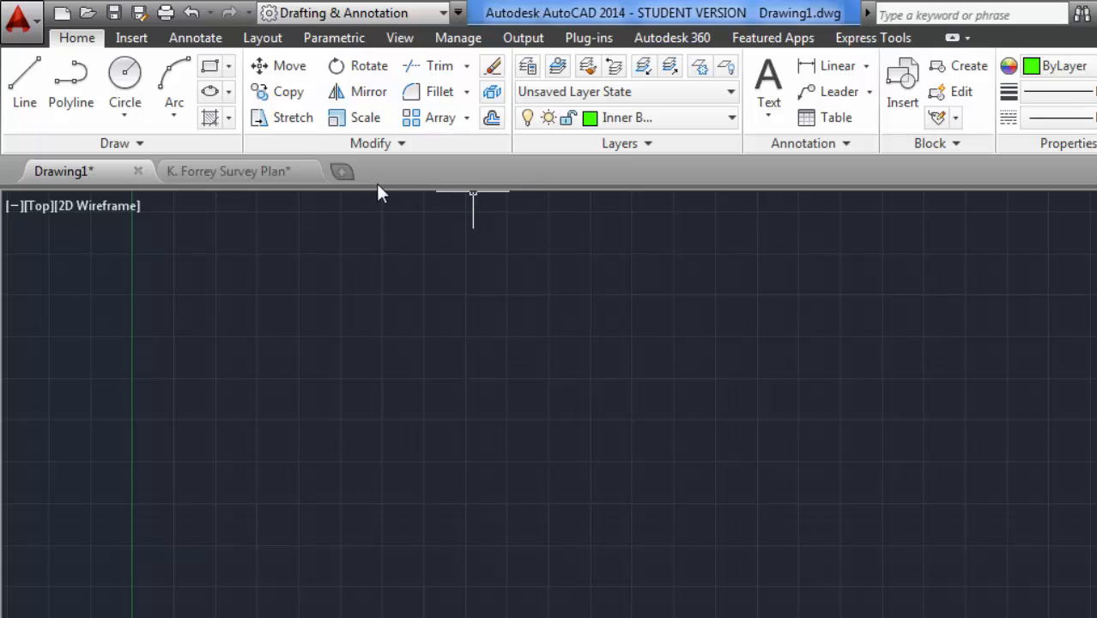
Step: Make Outer Border the current layer and draw a wide rectangle on it in the empty drawing area
left_click(676, 122)
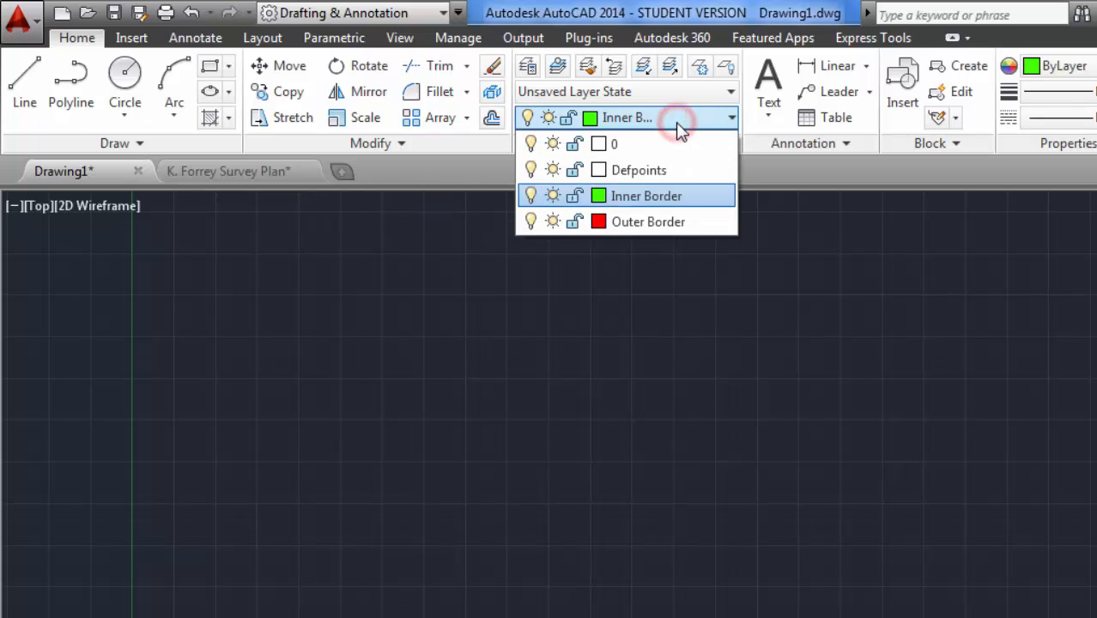
left_click(654, 221)
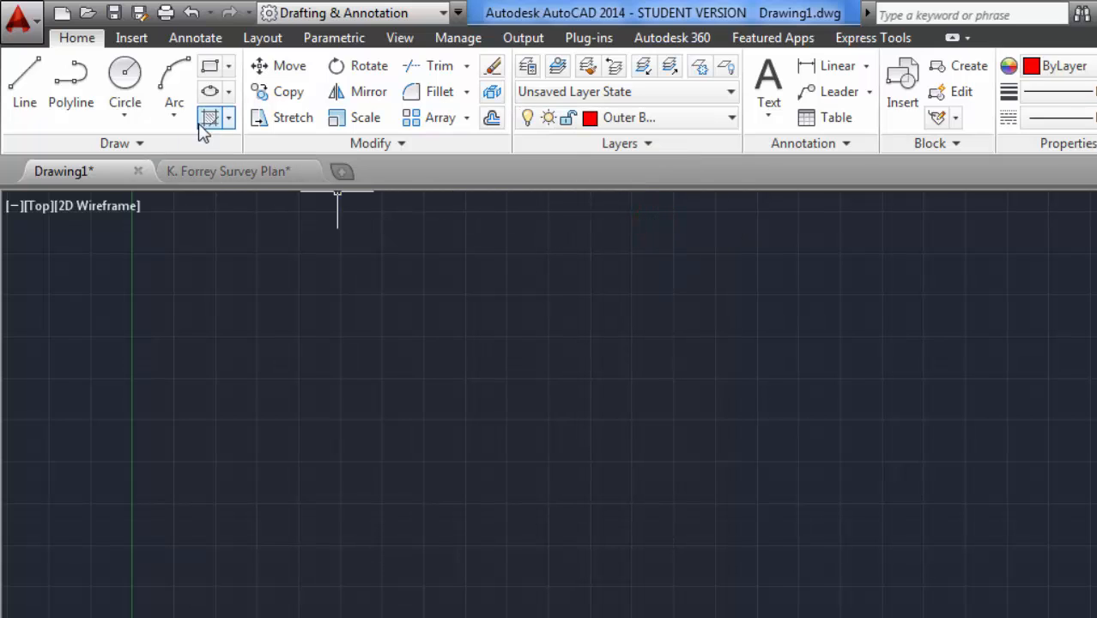
left_click(210, 67)
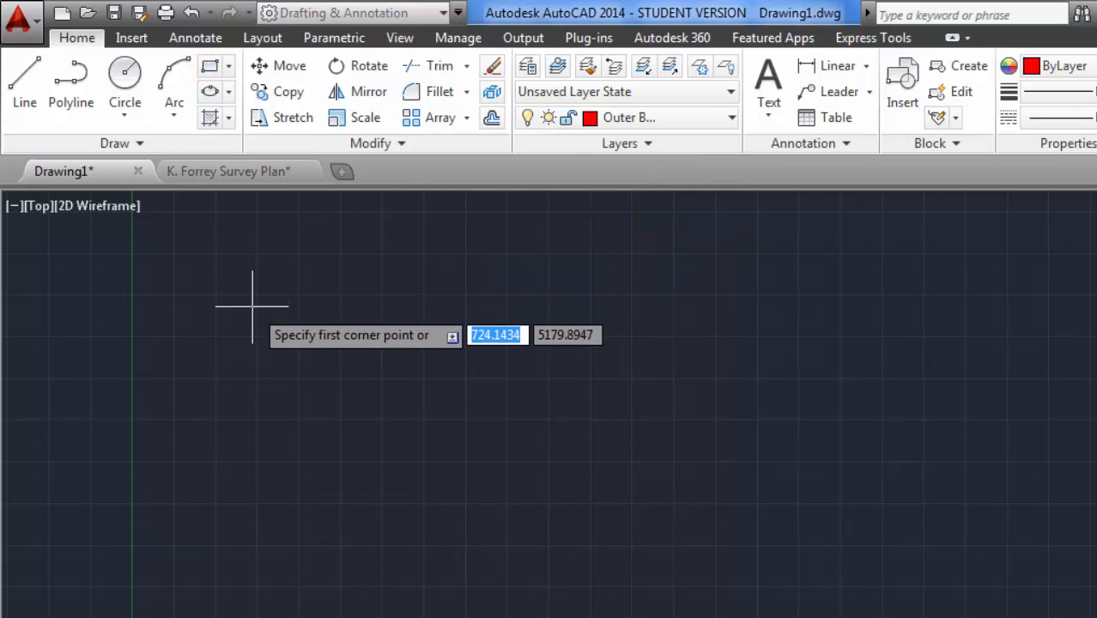
left_click(262, 282)
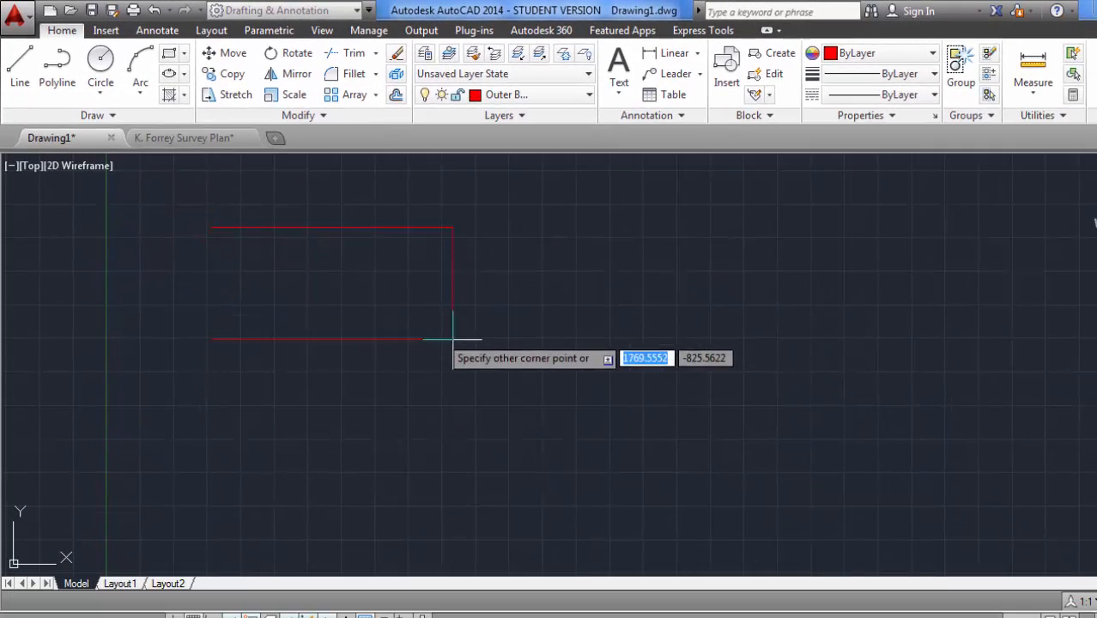
left_click(548, 410)
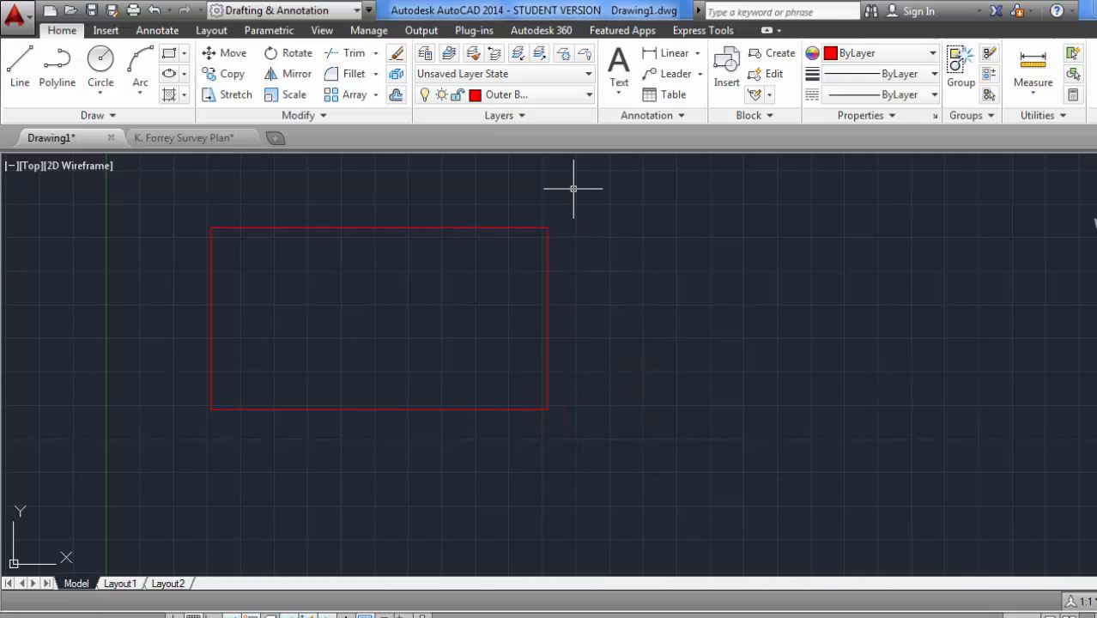
Step: Offset the red rectangle inward by 120 to form a second, inner rectangle
left_click(396, 97)
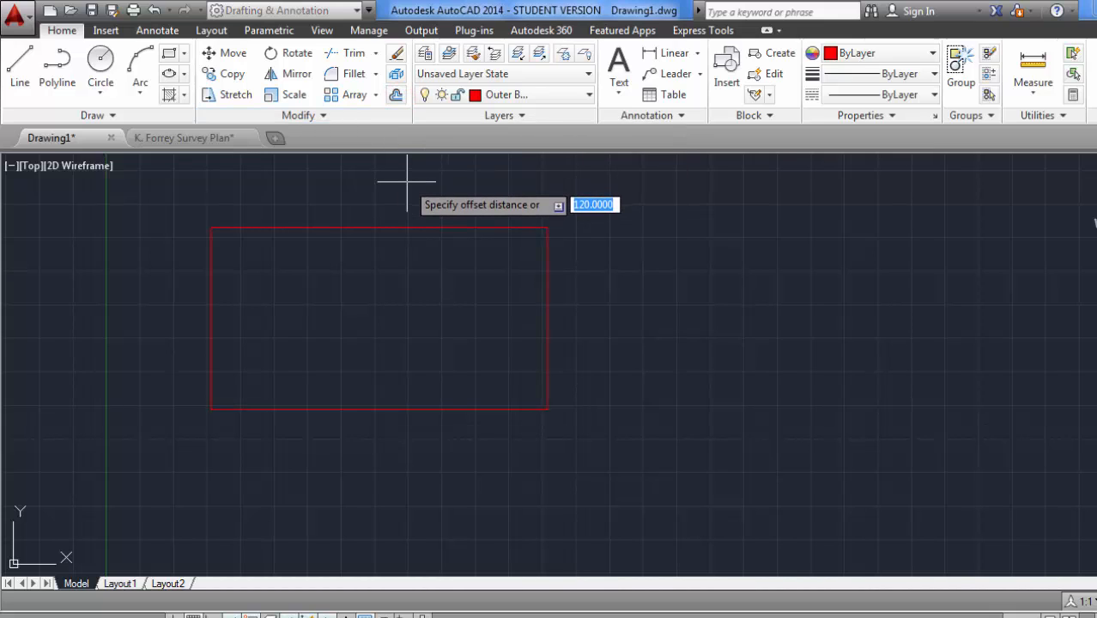
key("Return")
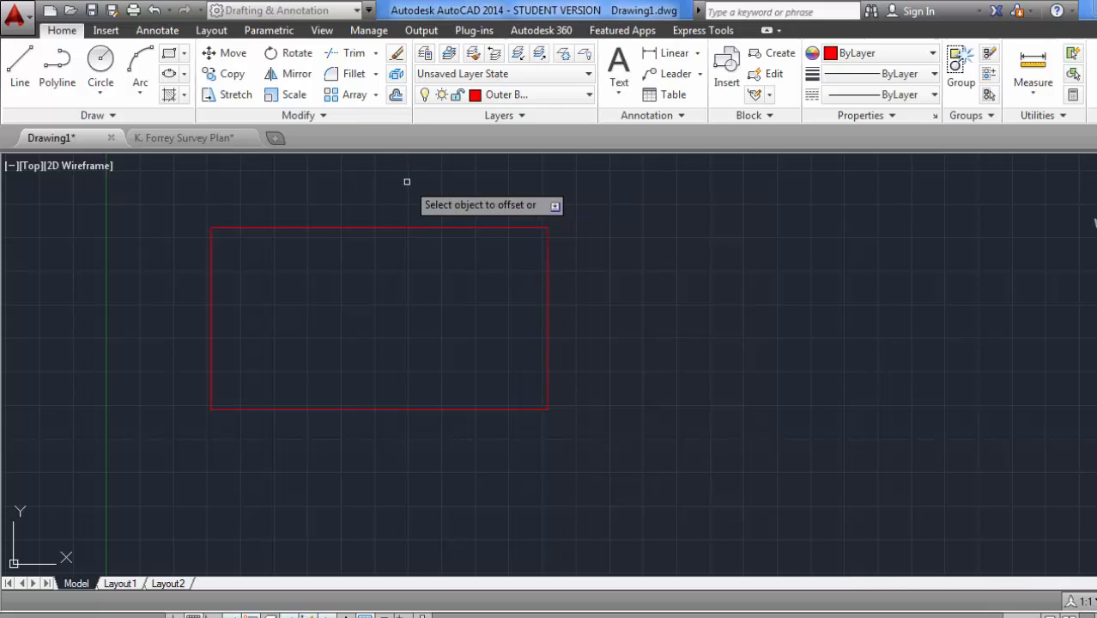
left_click(407, 228)
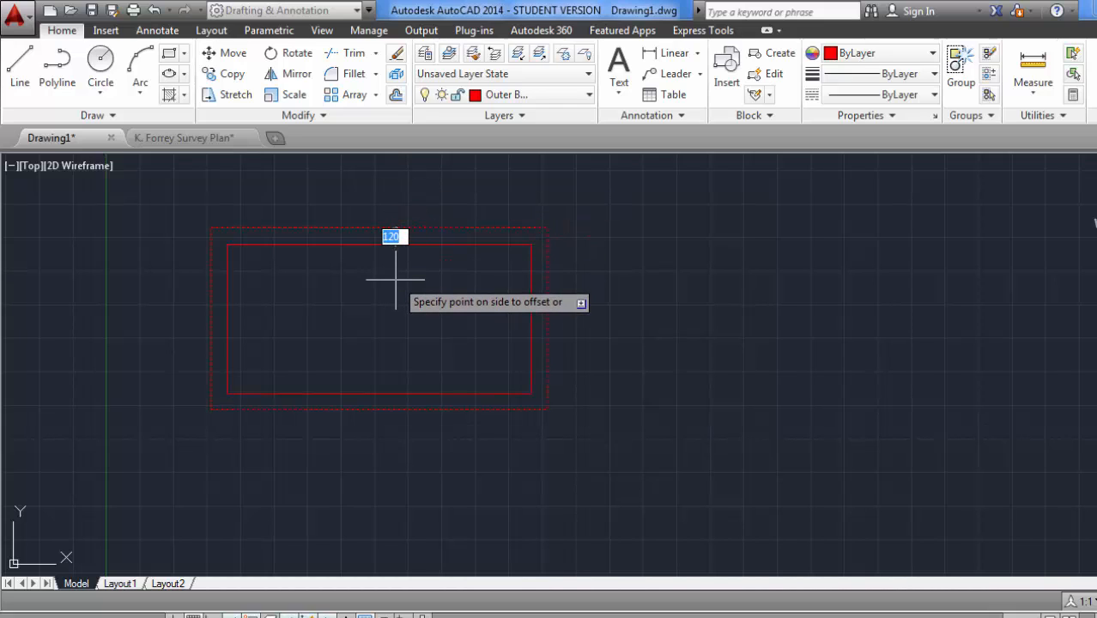
left_click(393, 280)
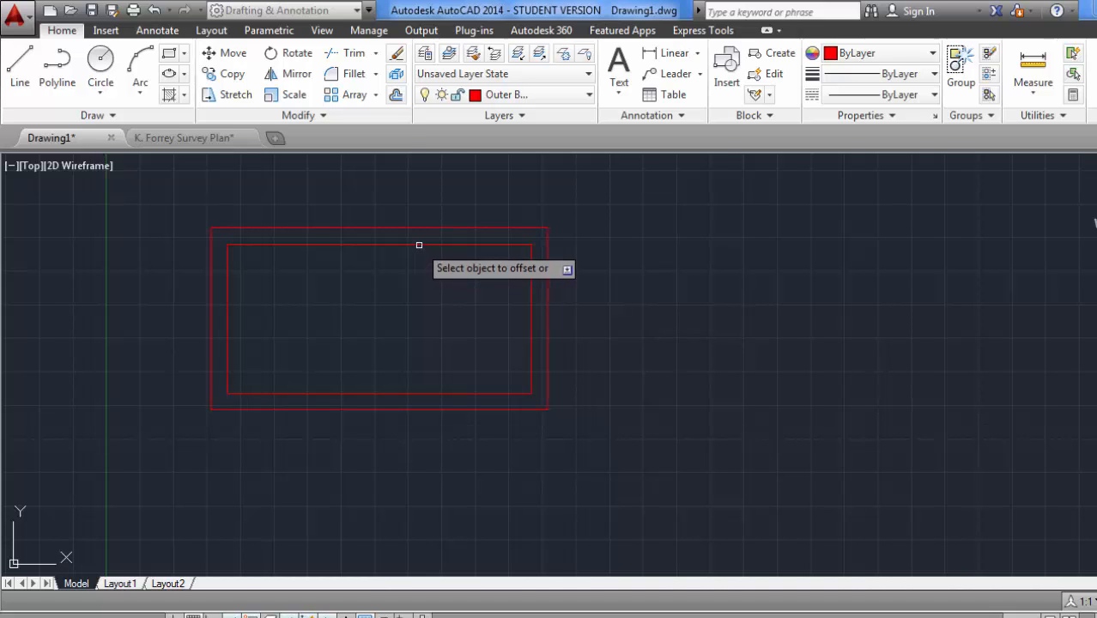
key("Escape")
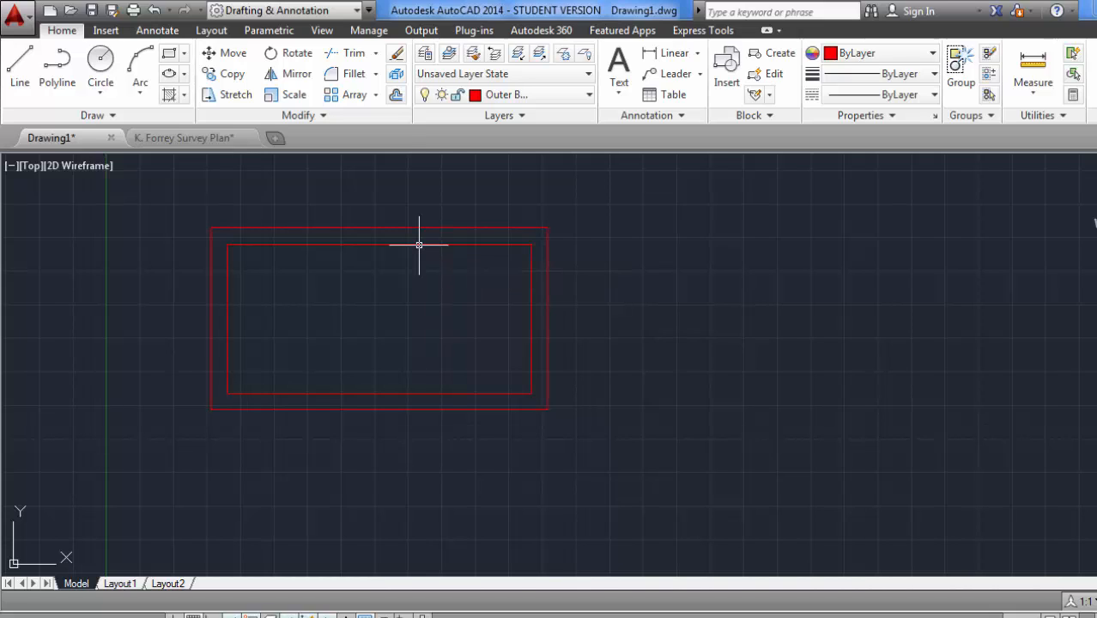
Step: Move the inner rectangle to the Inner Border layer and clear the selection
left_click(427, 240)
left_click(405, 259)
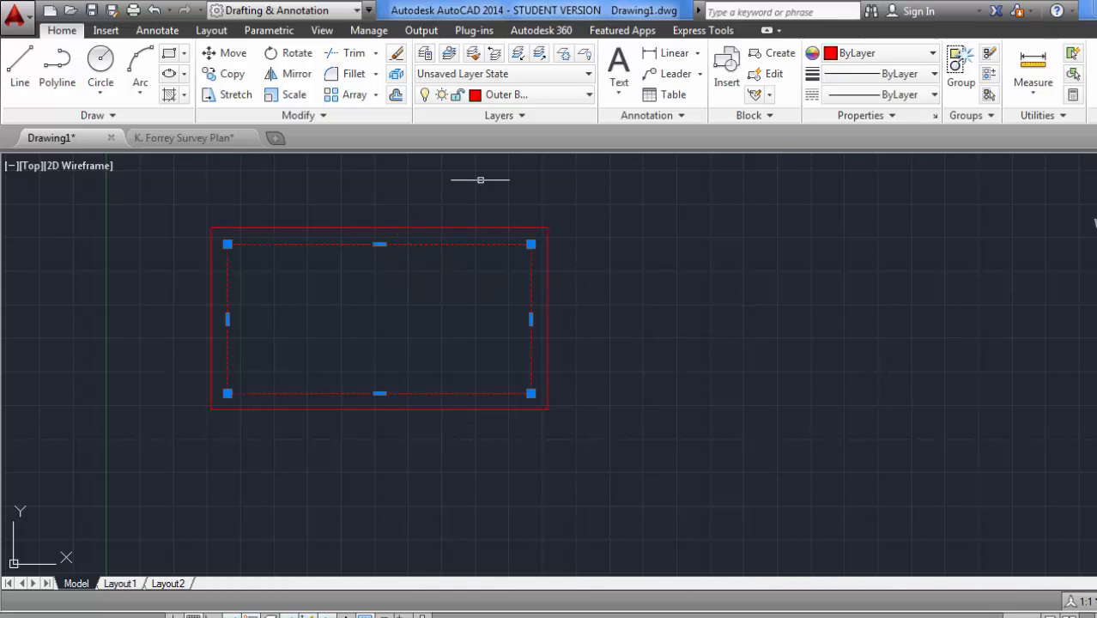
left_click(572, 99)
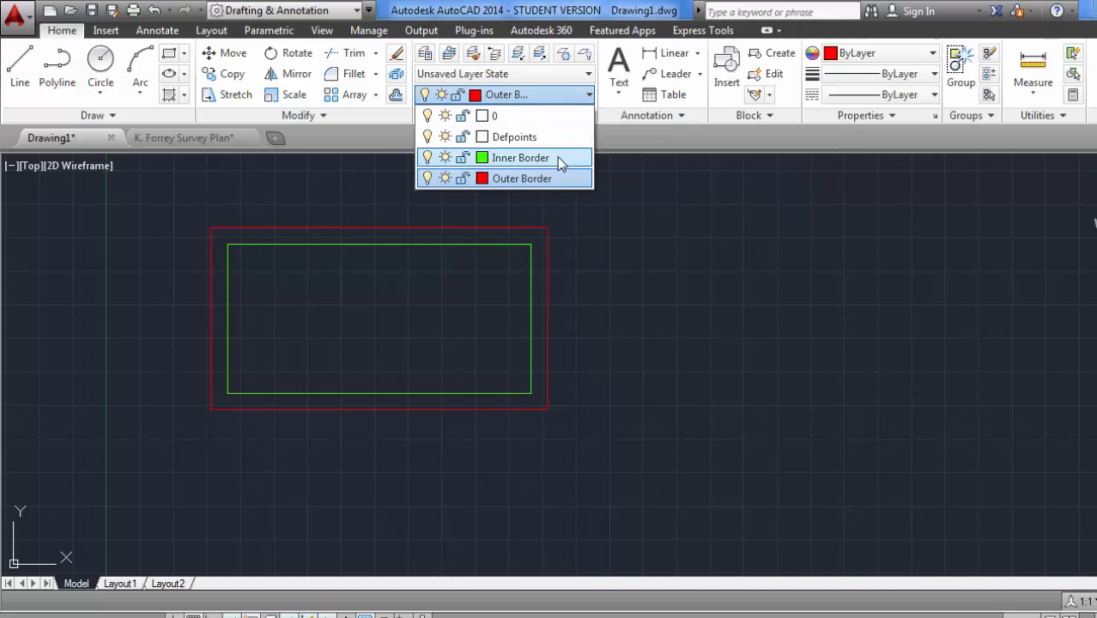
left_click(557, 157)
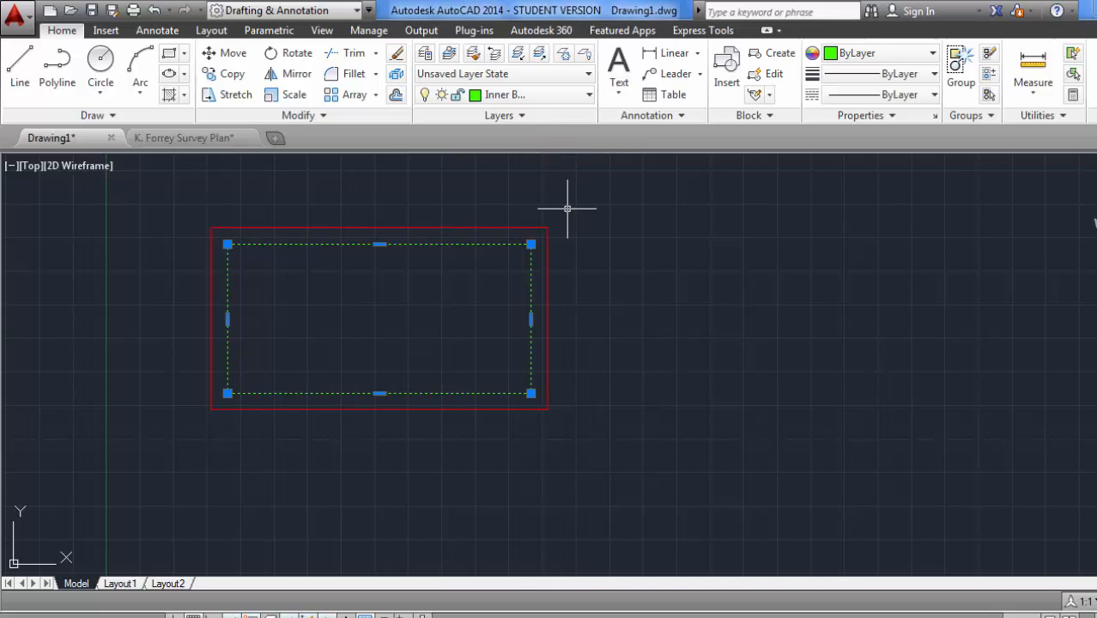
key("Escape")
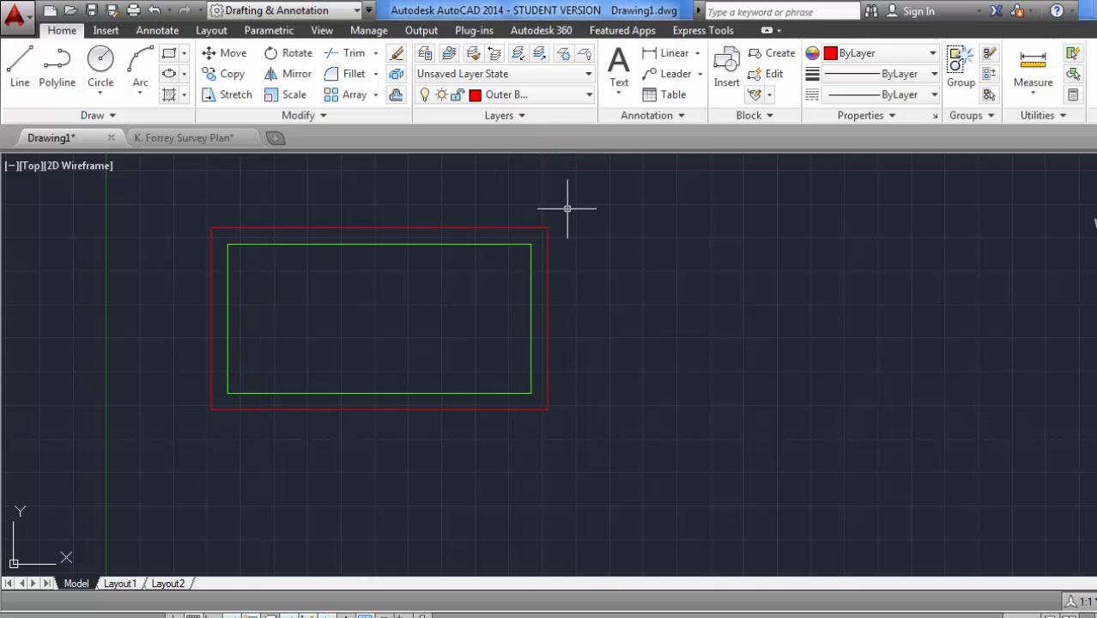
Step: Turn off the Inner Border layer to hide the inner rectangle
left_click(577, 96)
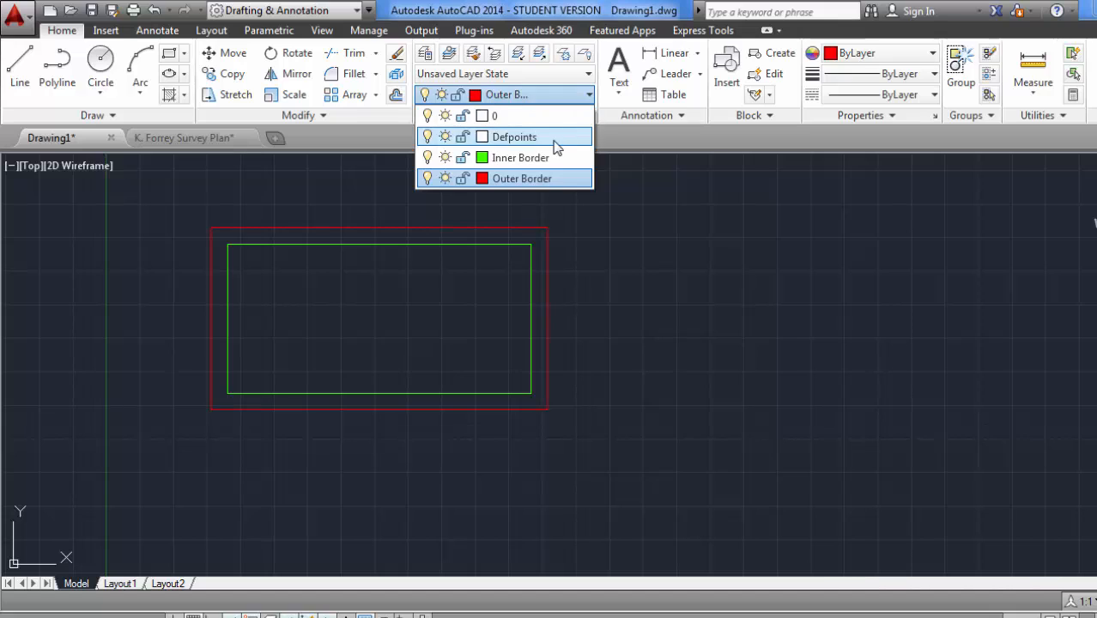
left_click(427, 160)
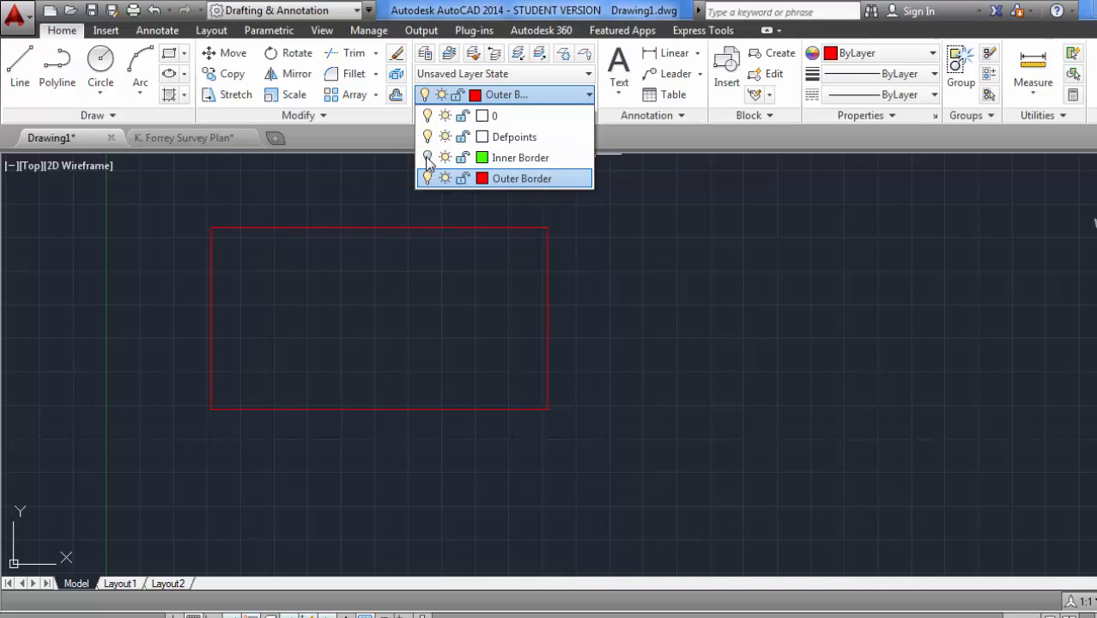